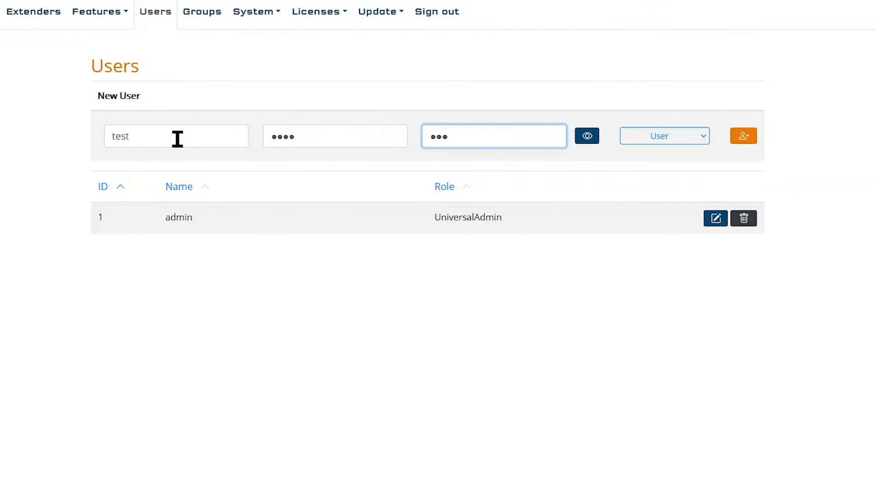
- Check the entered passwords, keep the User role, and add user test to the list
{"action": "left_click", "coordinate": [587, 144]}
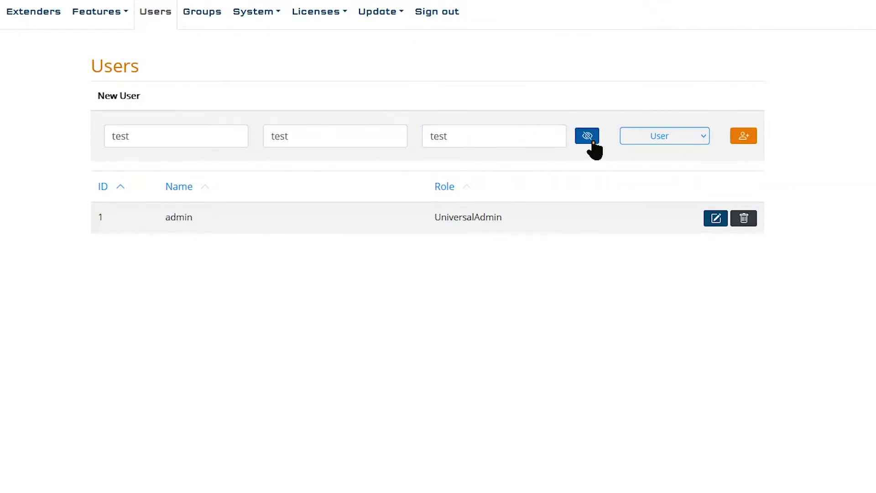
{"action": "left_click", "coordinate": [590, 143]}
{"action": "left_click", "coordinate": [656, 137]}
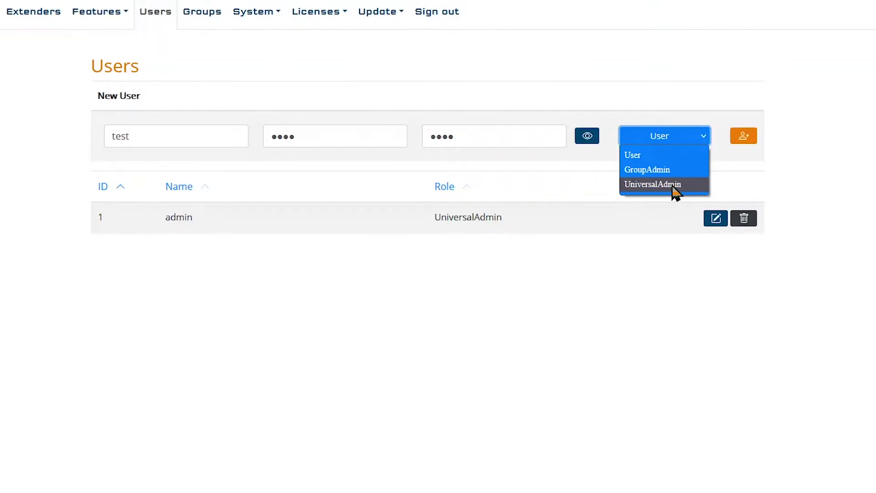
{"action": "left_click", "coordinate": [650, 156]}
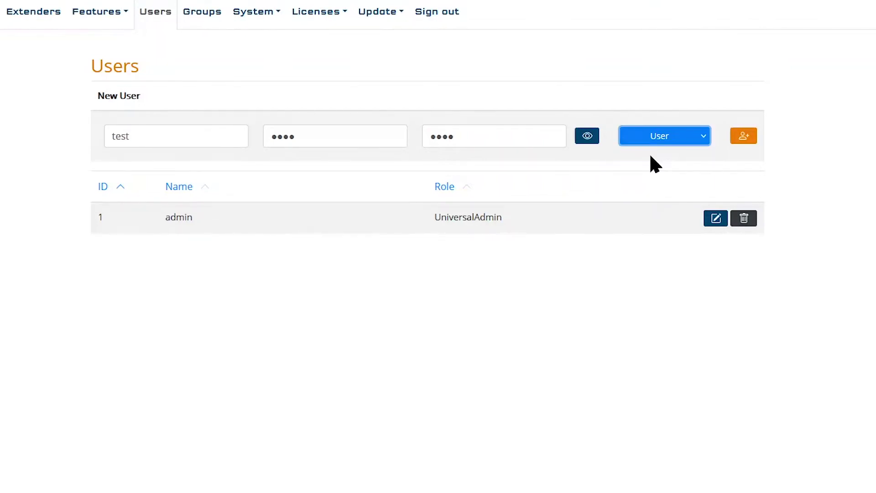
{"action": "left_click", "coordinate": [751, 146]}
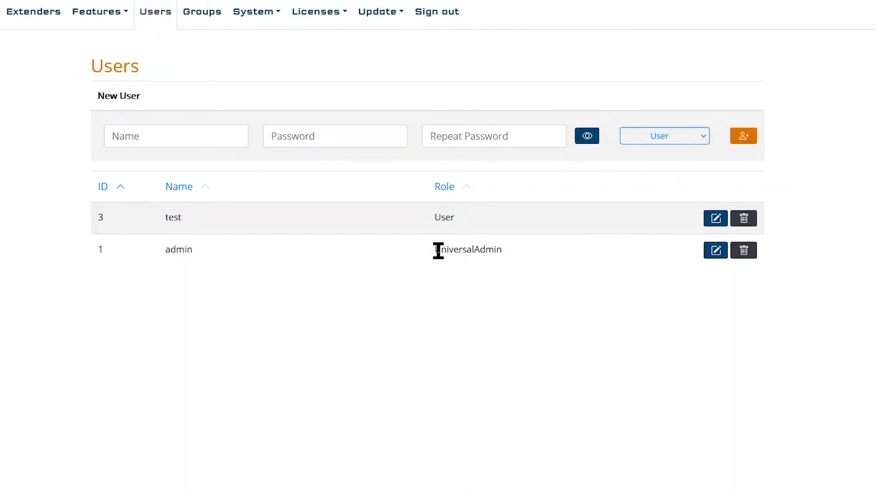
{"action": "left_click_drag", "start_coordinate": [438, 249], "coordinate": [520, 247]}
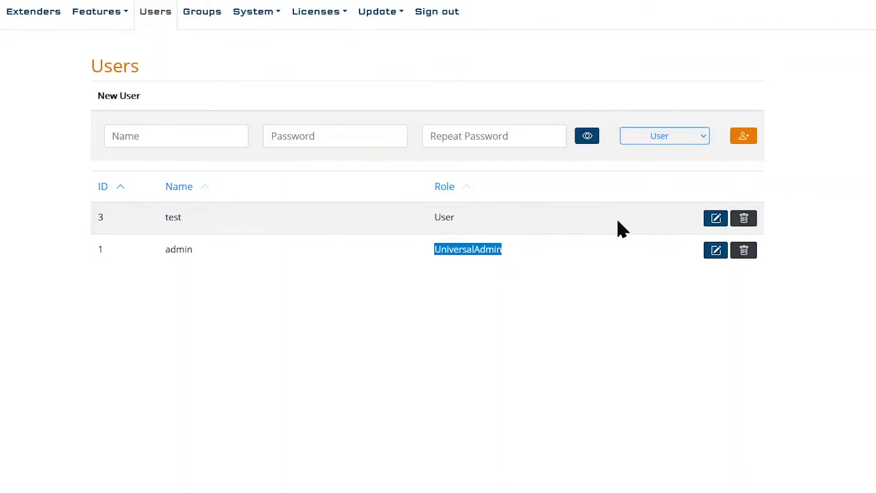
- Open user test's settings, leave its role as User, and show the password change fields
{"action": "left_click", "coordinate": [716, 219]}
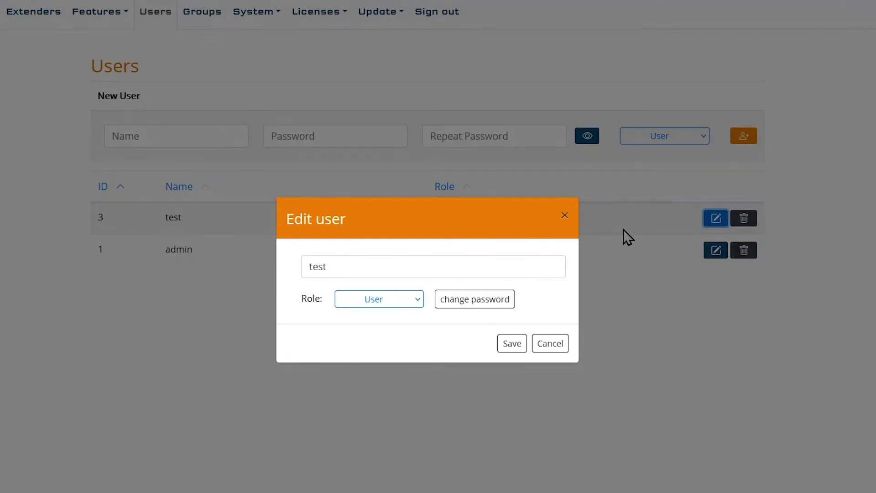
{"action": "left_click", "coordinate": [389, 302]}
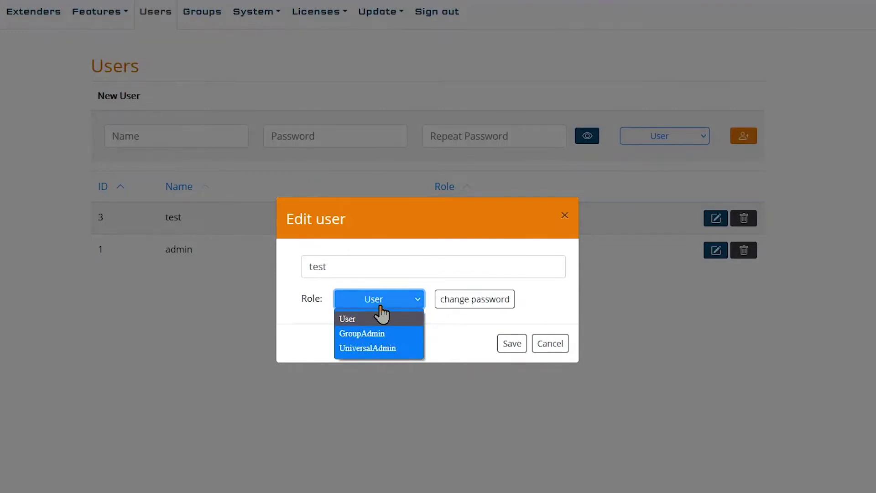
{"action": "left_click", "coordinate": [464, 279]}
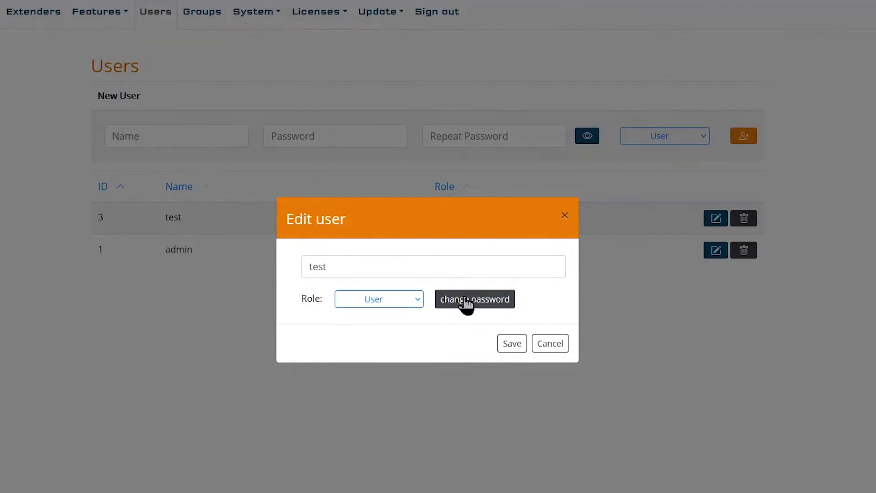
{"action": "left_click", "coordinate": [466, 302]}
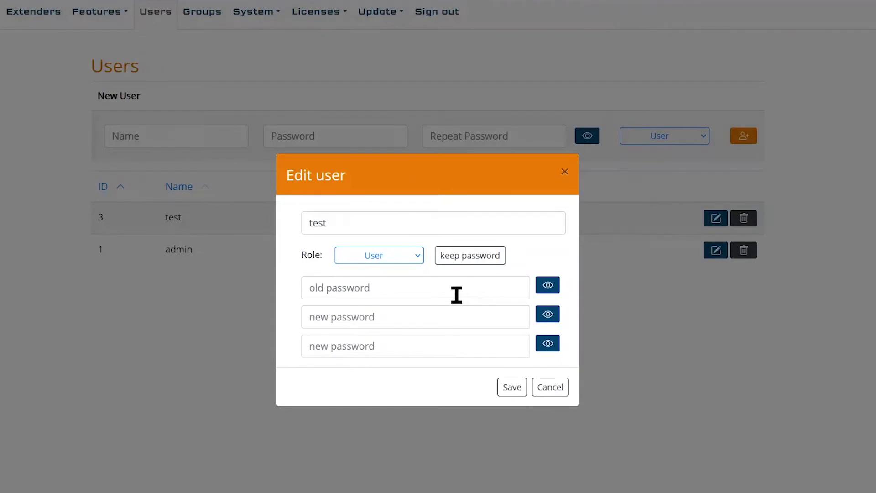
- Enter test's old password and the new password twice, then save
{"action": "left_click", "coordinate": [455, 293]}
{"action": "type", "text": "test"}
{"action": "key", "text": "Tab"}
{"action": "key", "text": "Tab"}
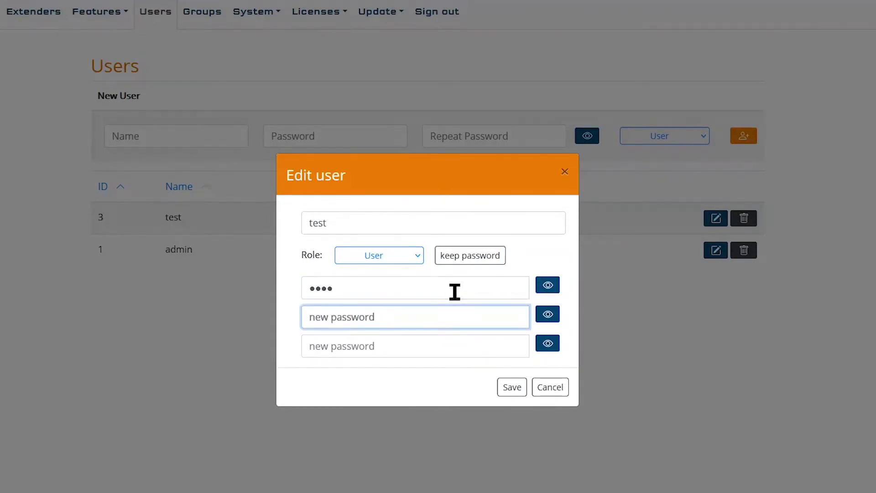
{"action": "type", "text": "12345"}
{"action": "key", "text": "Tab"}
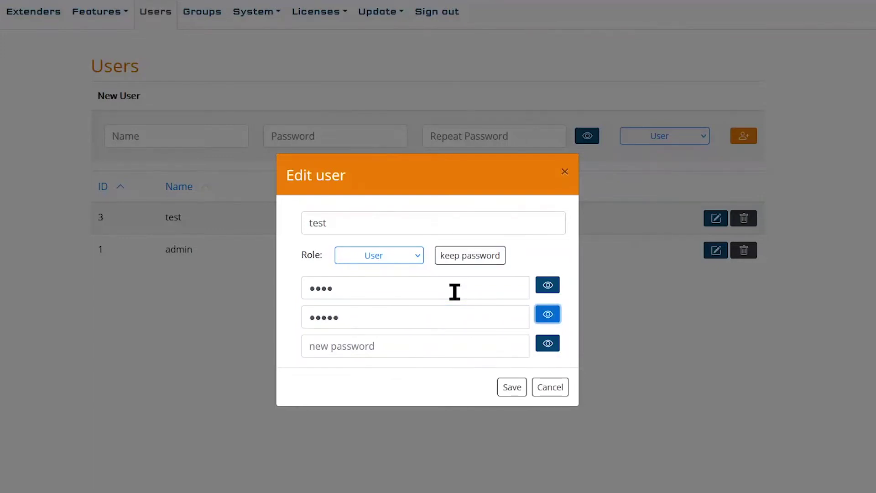
{"action": "key", "text": "Tab"}
{"action": "type", "text": "12345"}
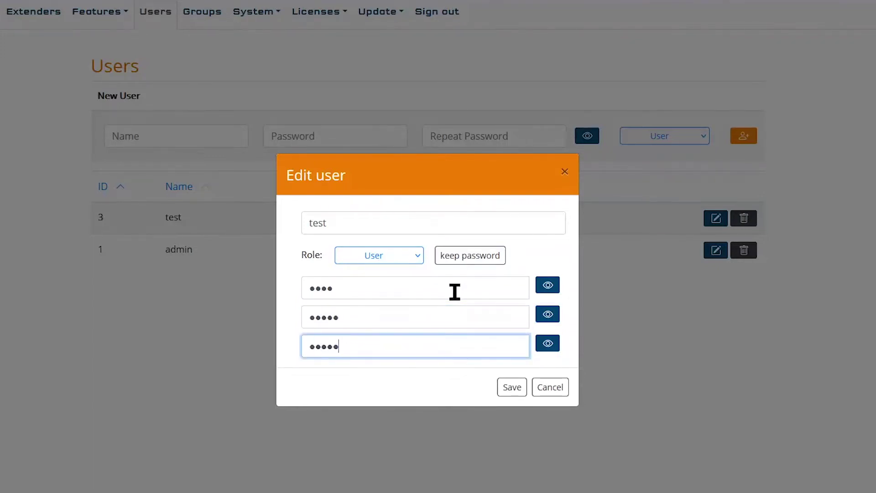
{"action": "left_click", "coordinate": [511, 388]}
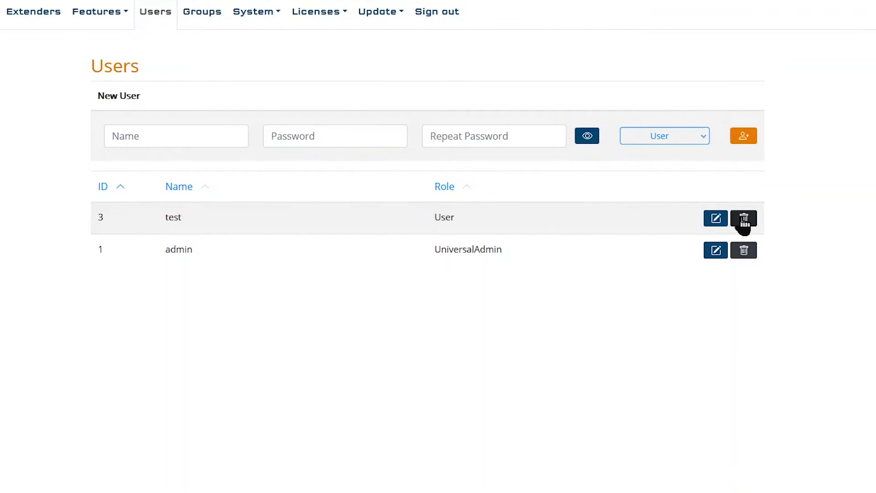
- Delete user test, confirming with Yes, then switch to the Groups page
{"action": "left_click", "coordinate": [173, 135]}
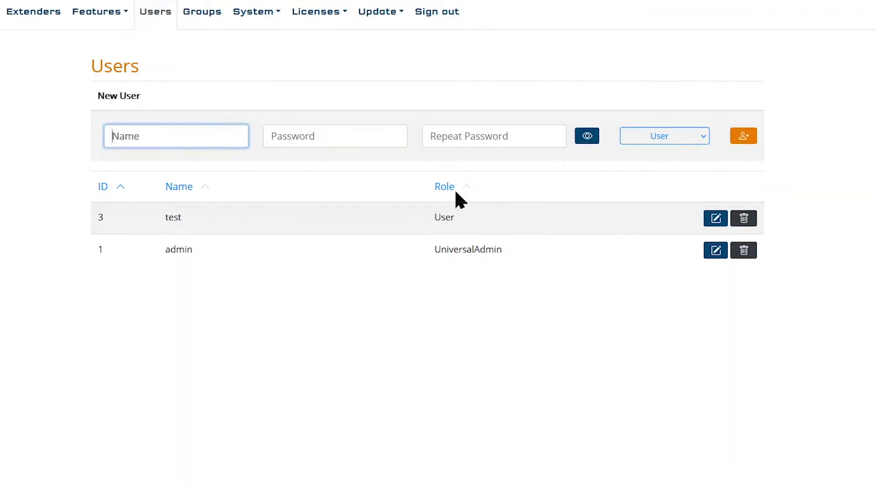
{"action": "left_click", "coordinate": [745, 219]}
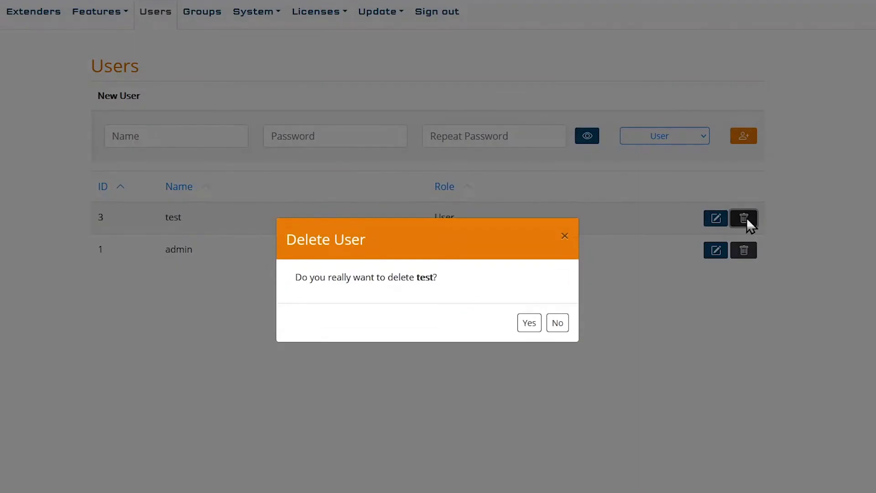
{"action": "left_click", "coordinate": [528, 323]}
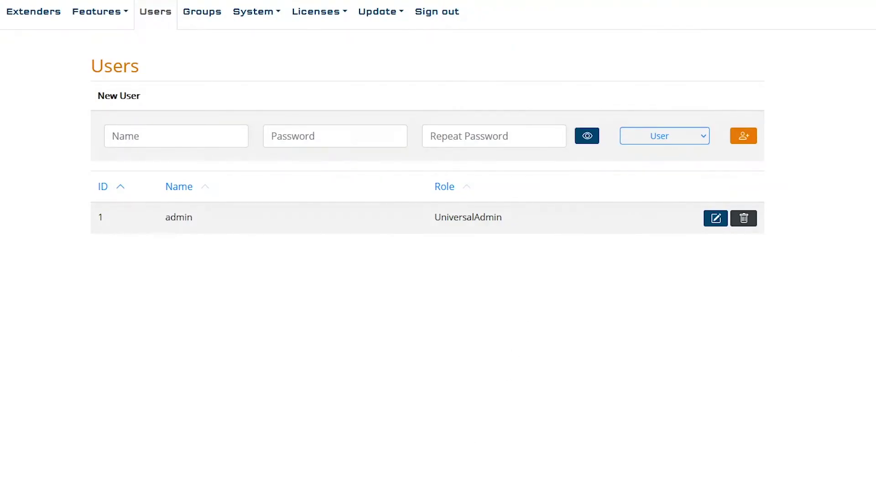
{"action": "left_click", "coordinate": [202, 12]}
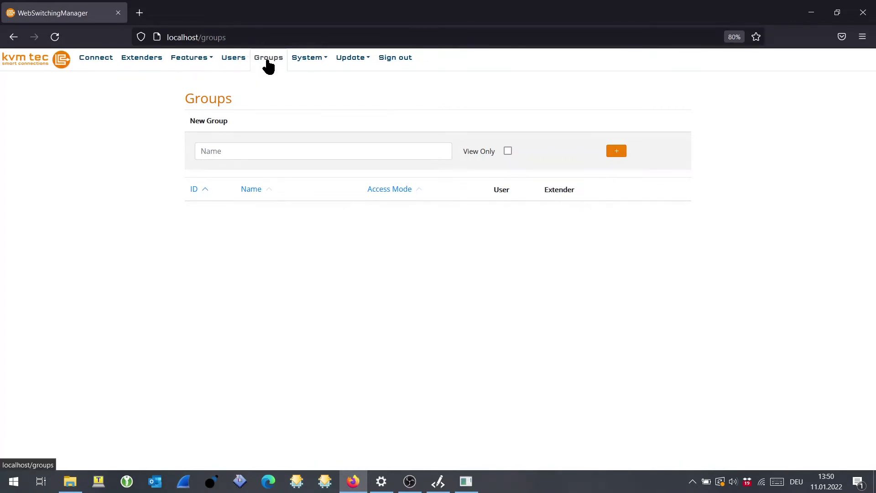
- Enter the name 'TestGroup' and create the group
{"action": "left_click", "coordinate": [220, 147]}
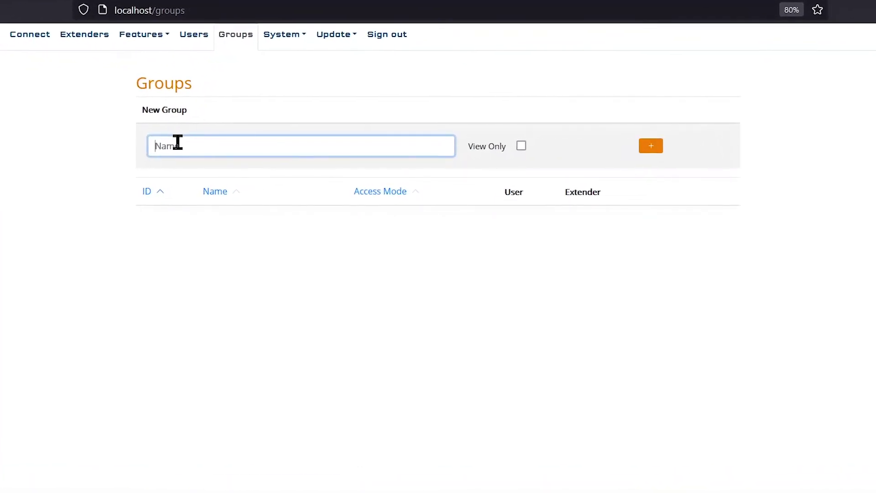
{"action": "type", "text": "TestGroup"}
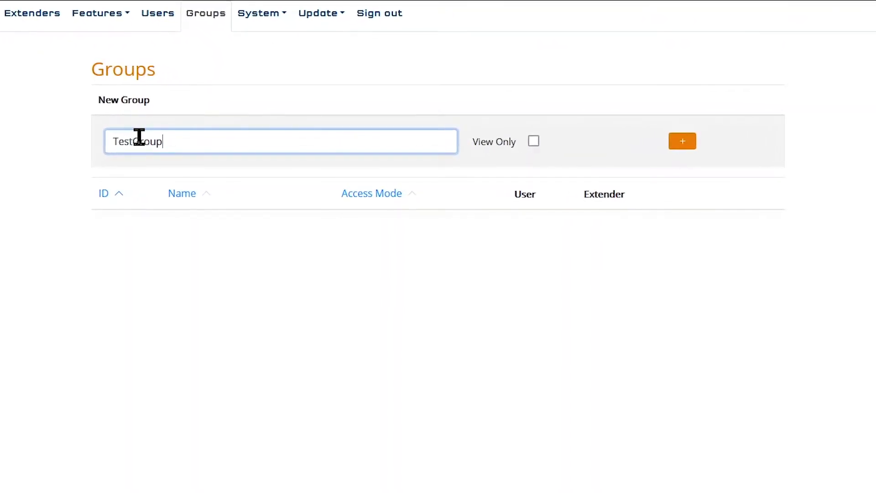
{"action": "left_click", "coordinate": [683, 146]}
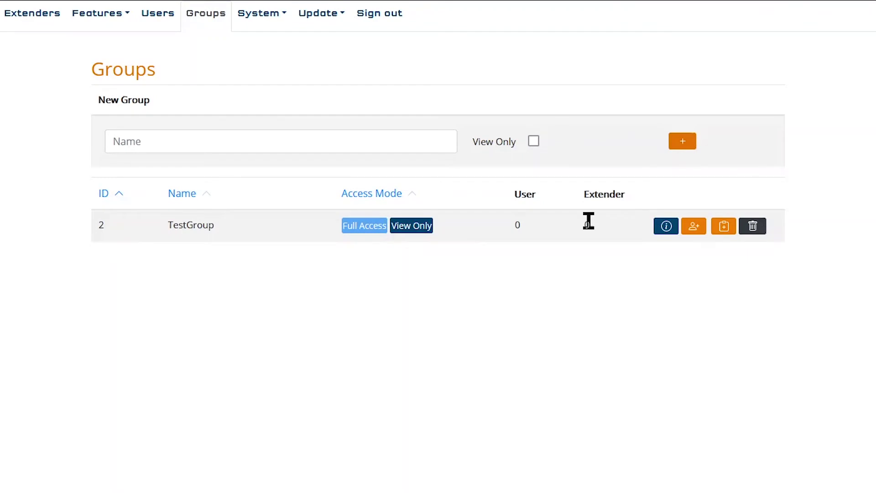
- Assign user test to TestGroup
{"action": "left_click", "coordinate": [696, 228]}
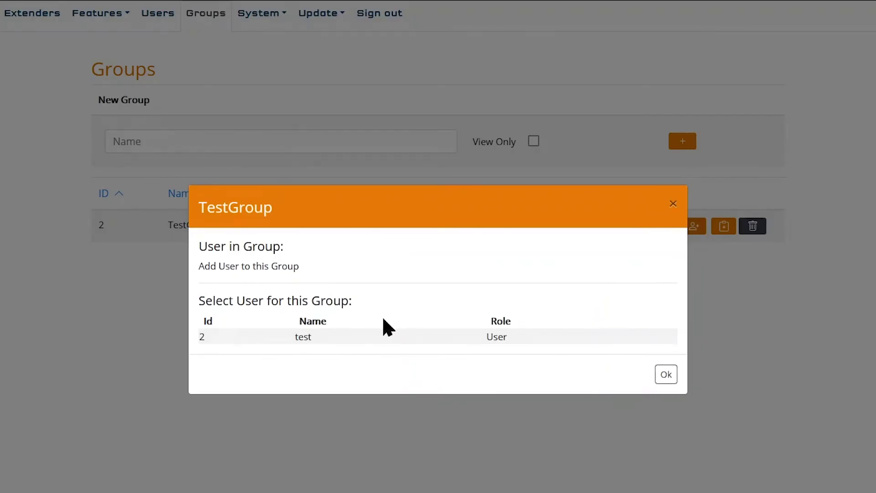
{"action": "left_click", "coordinate": [331, 337]}
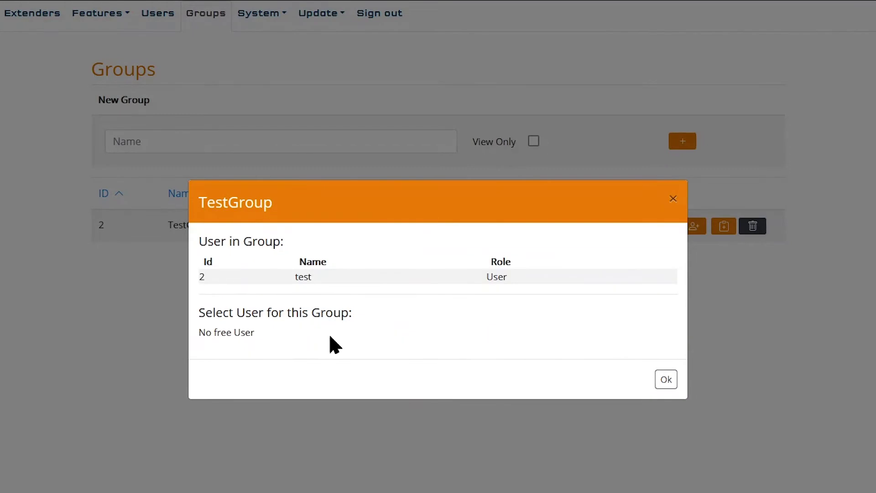
{"action": "left_click", "coordinate": [665, 380]}
- Assign extenders Loc_1, Loc_2, Loc_3, Loc_4, Rem_1 and Rem_2 to TestGroup
{"action": "left_click", "coordinate": [722, 227]}
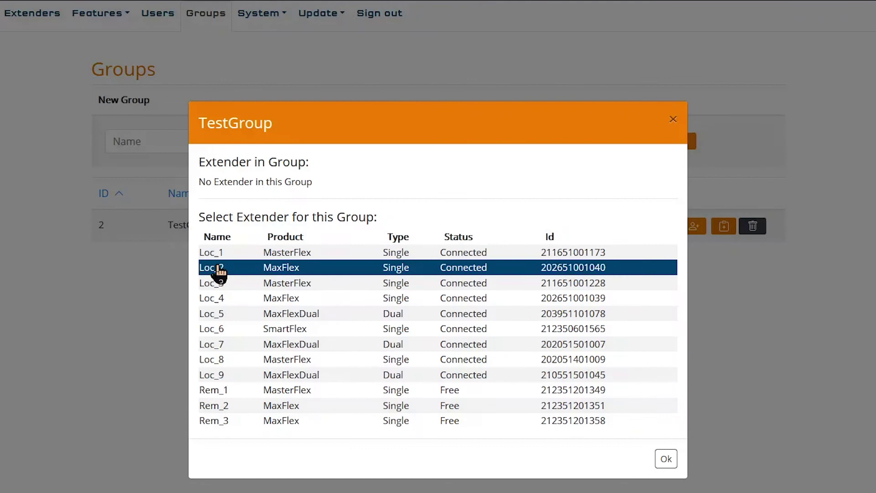
{"action": "left_click", "coordinate": [218, 256]}
{"action": "left_click", "coordinate": [219, 270]}
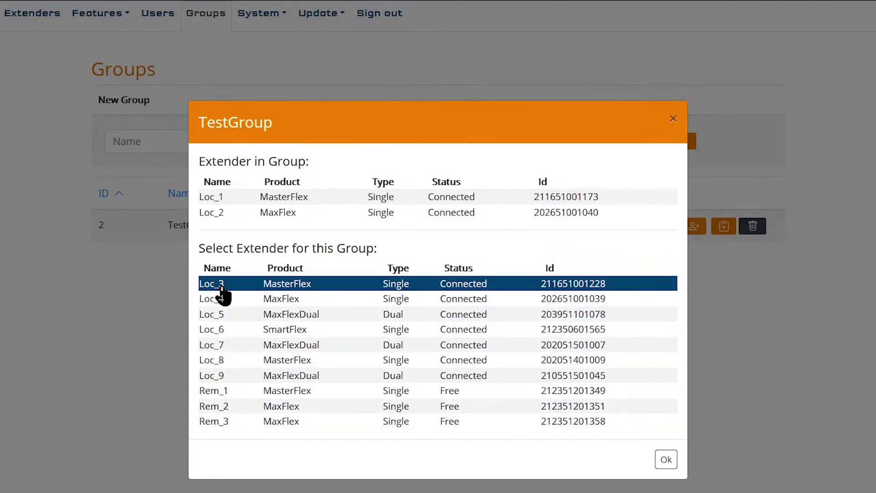
{"action": "left_click", "coordinate": [221, 287]}
{"action": "left_click", "coordinate": [221, 301]}
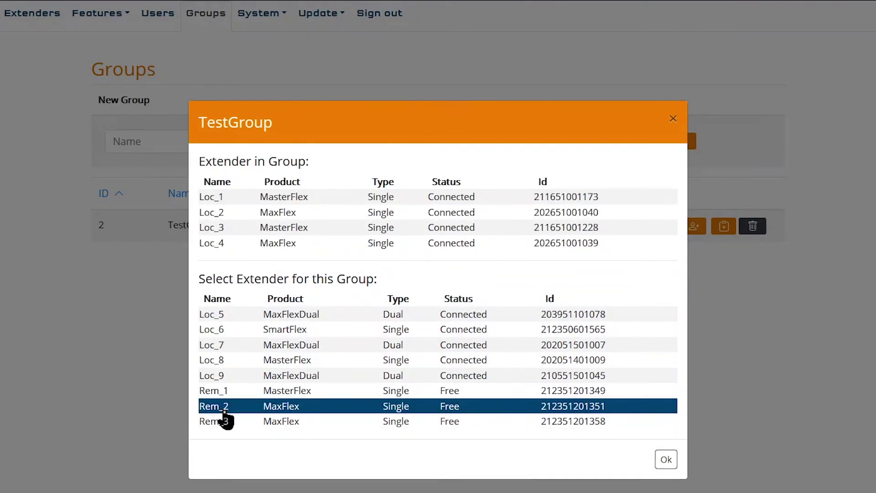
{"action": "left_click", "coordinate": [226, 398]}
{"action": "left_click", "coordinate": [228, 409]}
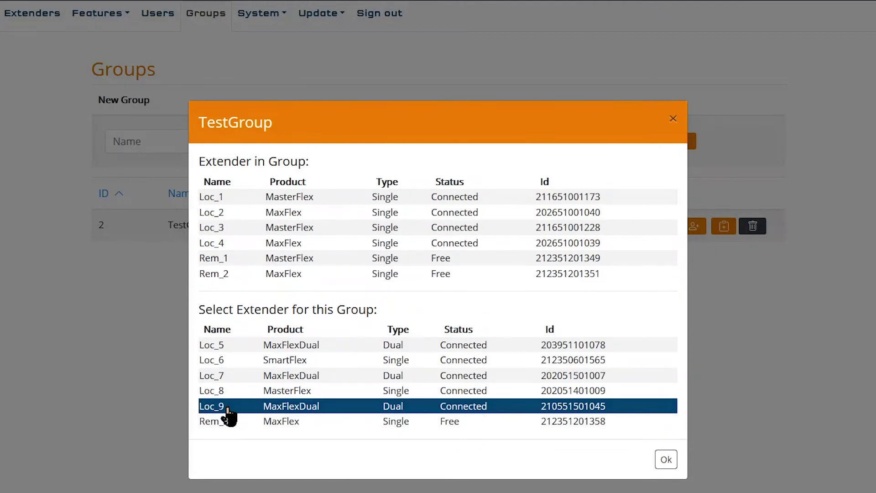
{"action": "left_click", "coordinate": [666, 460]}
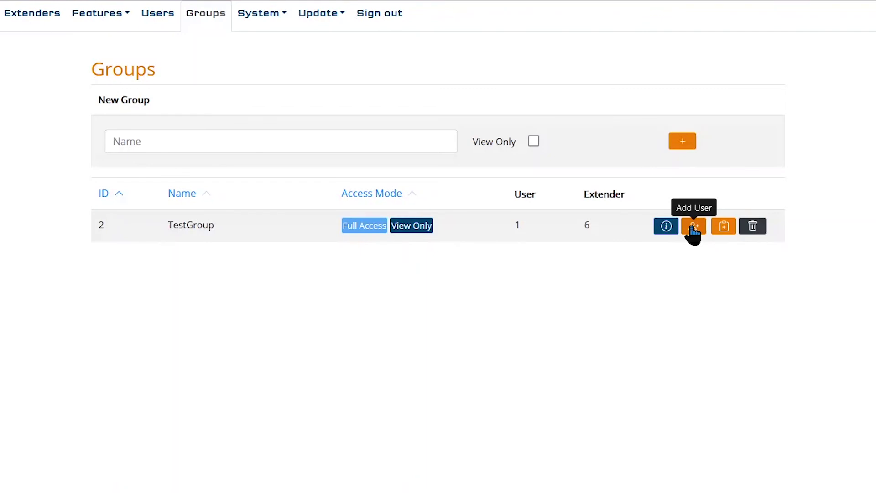
- Toggle user test out of and back into TestGroup, keeping it assigned
{"action": "left_click", "coordinate": [694, 229]}
{"action": "left_click", "coordinate": [469, 277]}
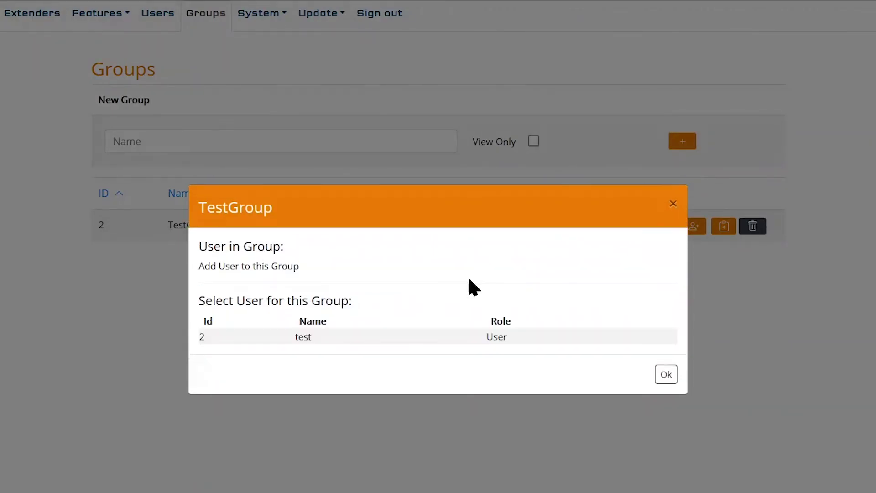
{"action": "left_click", "coordinate": [434, 337]}
{"action": "left_click", "coordinate": [431, 276]}
{"action": "left_click", "coordinate": [421, 338]}
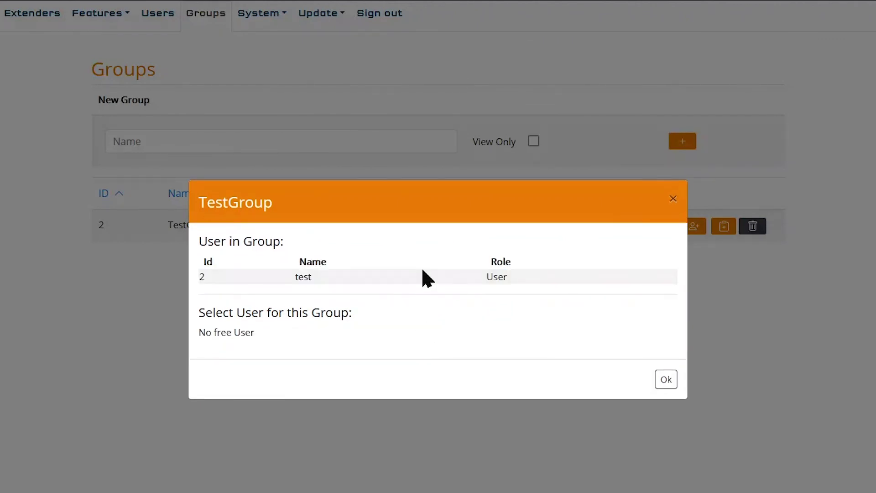
{"action": "left_click", "coordinate": [665, 381]}
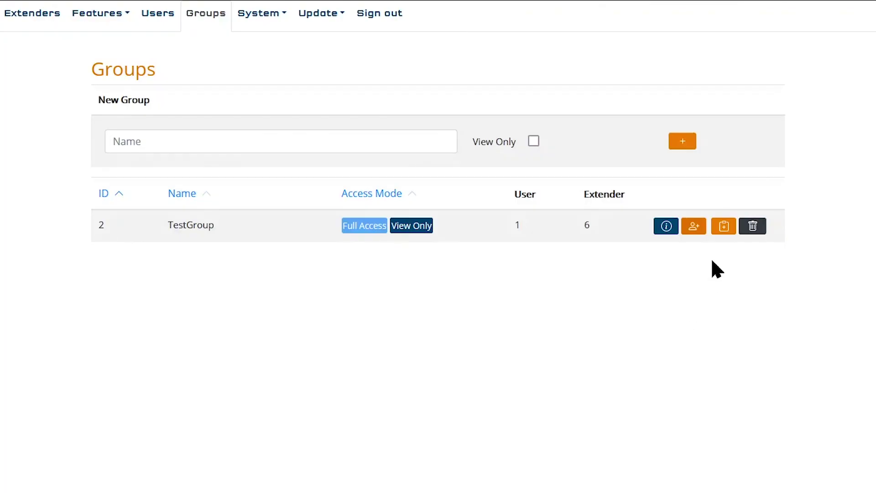
- Show TestGroup's extender assignment to review its six assigned extenders
{"action": "left_click", "coordinate": [724, 227]}
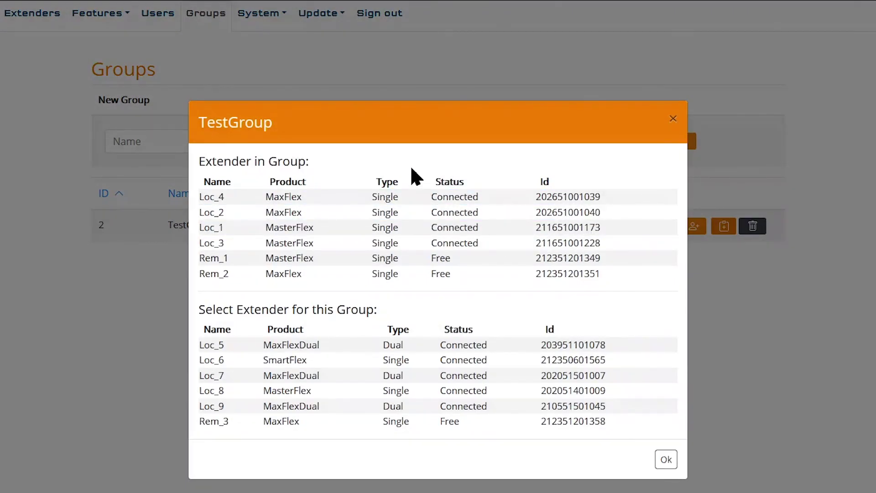
{"action": "left_click_drag", "start_coordinate": [199, 162], "coordinate": [308, 159]}
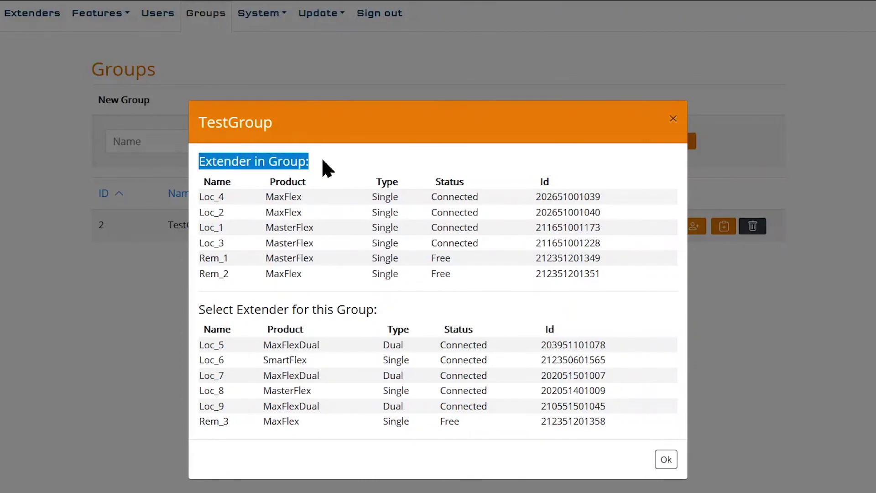
{"action": "left_click", "coordinate": [323, 161]}
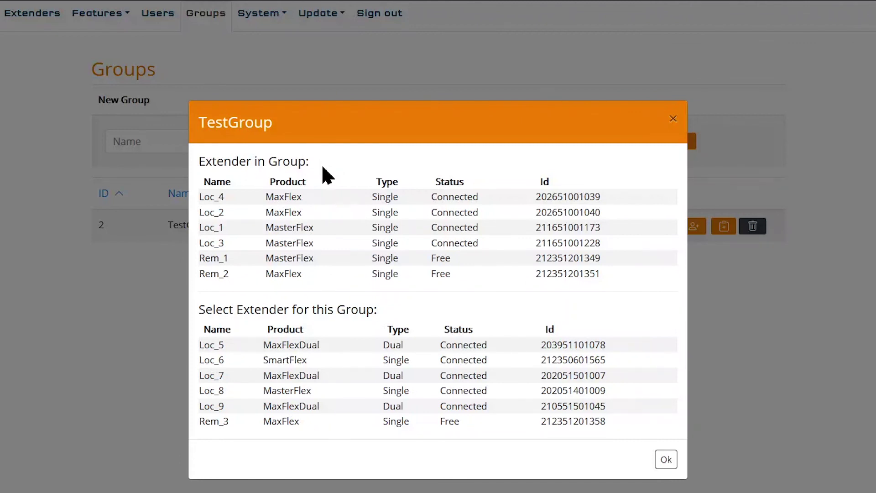
{"action": "left_click_drag", "start_coordinate": [200, 309], "coordinate": [382, 306]}
{"action": "left_click", "coordinate": [383, 306]}
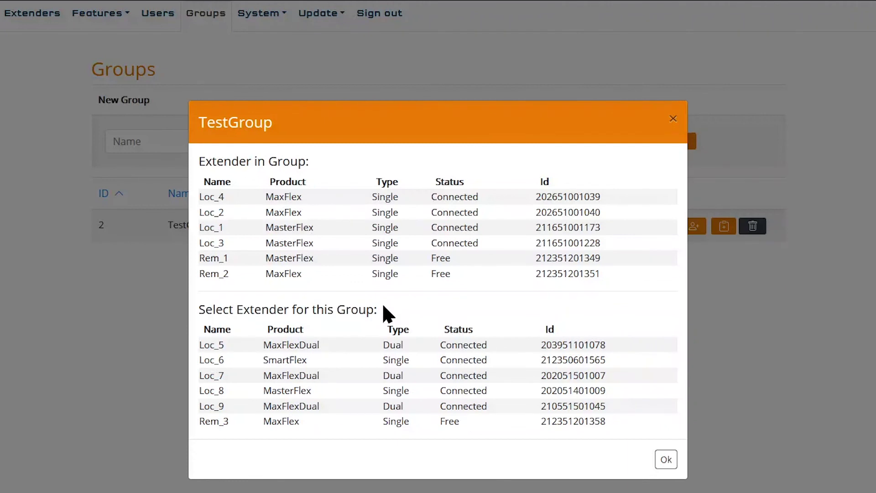